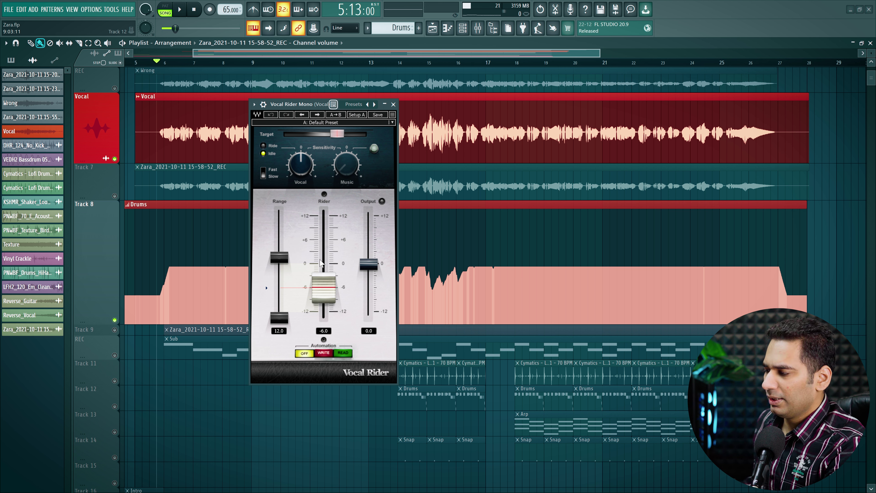
- Raise the upper Range limit in Vocal Rider to about 5.7 dB and return it to 0 dB
left_click(286, 316)
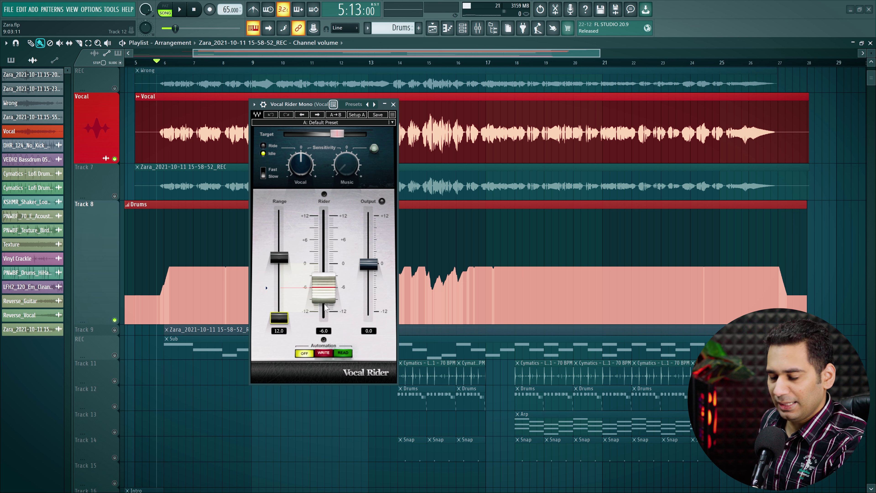
left_click(279, 258)
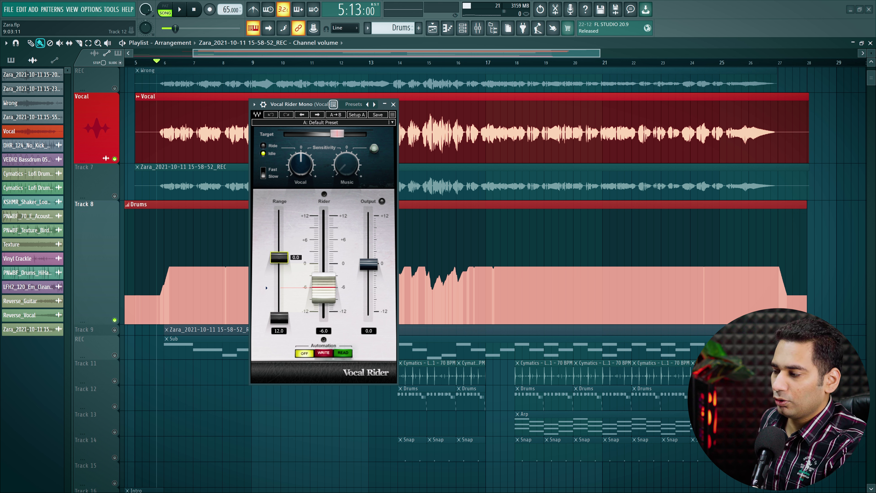
left_click_drag(280, 257, 282, 238)
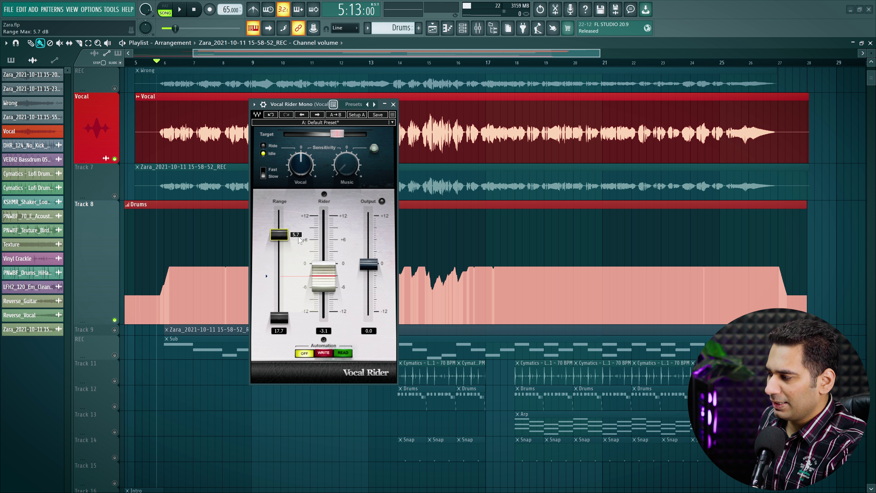
double_click(299, 237)
type("0")
key("Return")
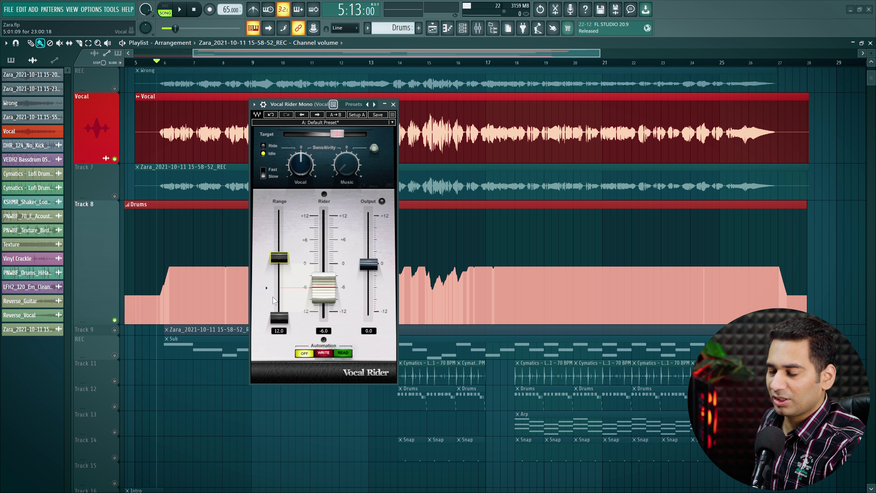
- Raise the upper Range limit to about 2.3 dB and reset it to 0 dB
mouse_move(271, 295)
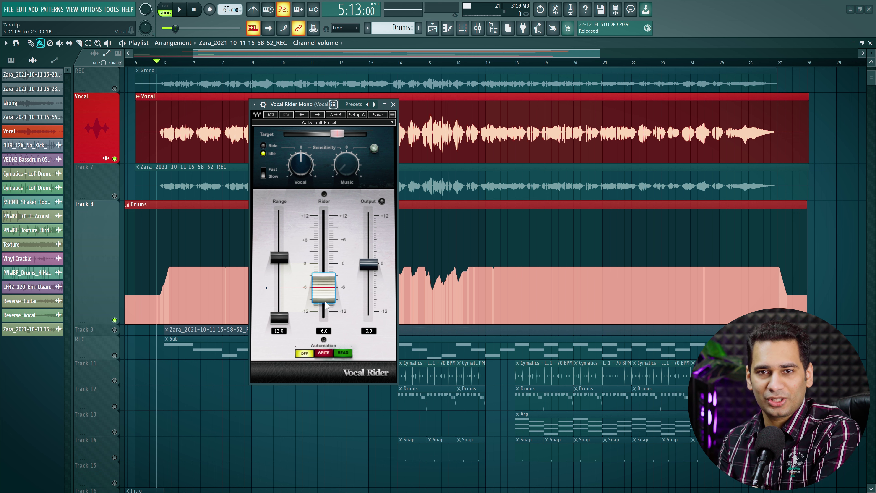
left_click_drag(327, 306, 324, 266)
left_click_drag(280, 210, 283, 251)
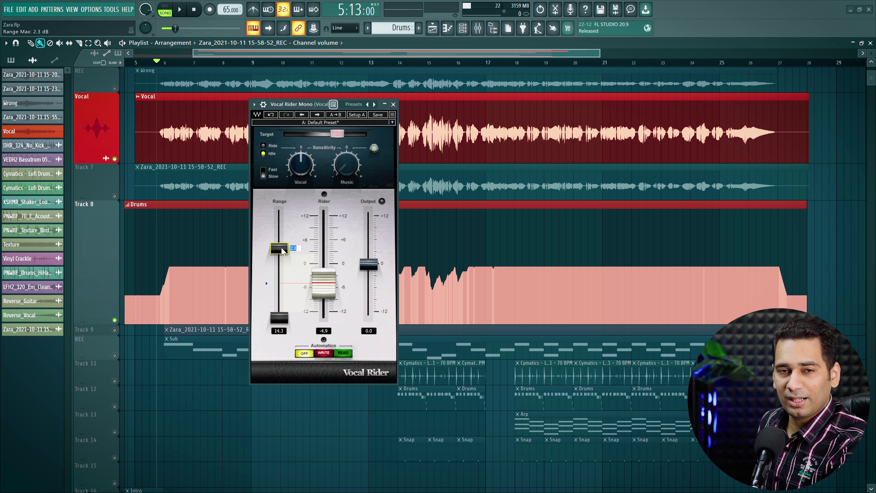
type("0")
key("Return")
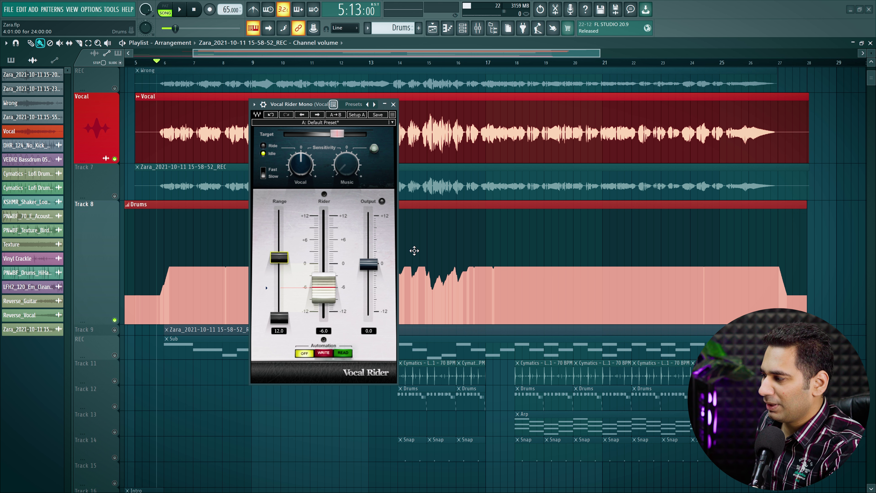
- Move Vocal Rider lower and play the song from bar 5 twice to observe how the Rider fader follows the Target level
left_click_drag(300, 104, 327, 170)
left_click(180, 10)
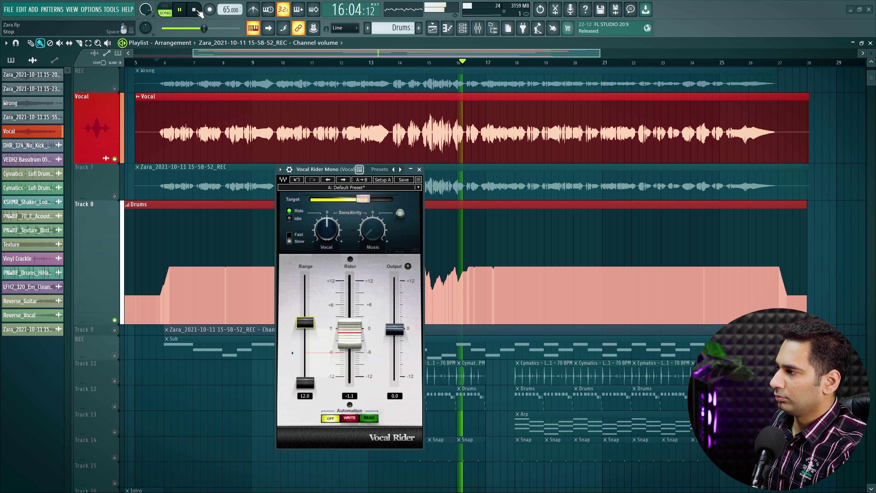
left_click(198, 11)
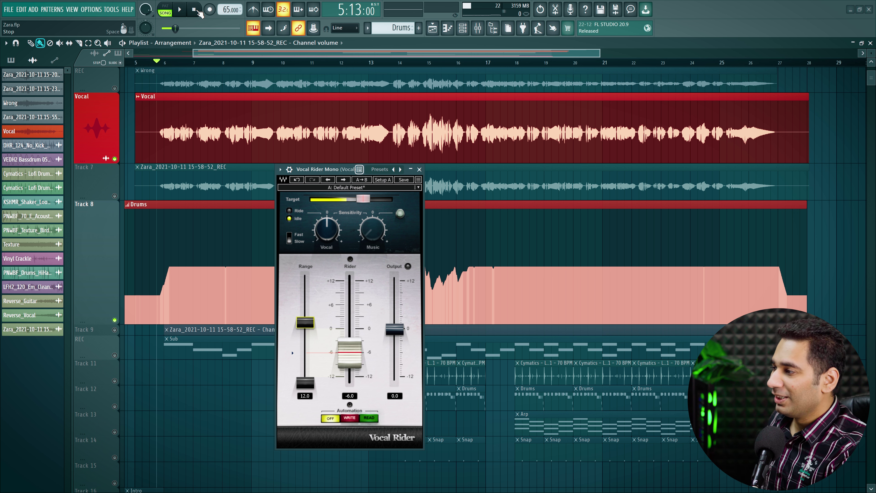
mouse_move(362, 200)
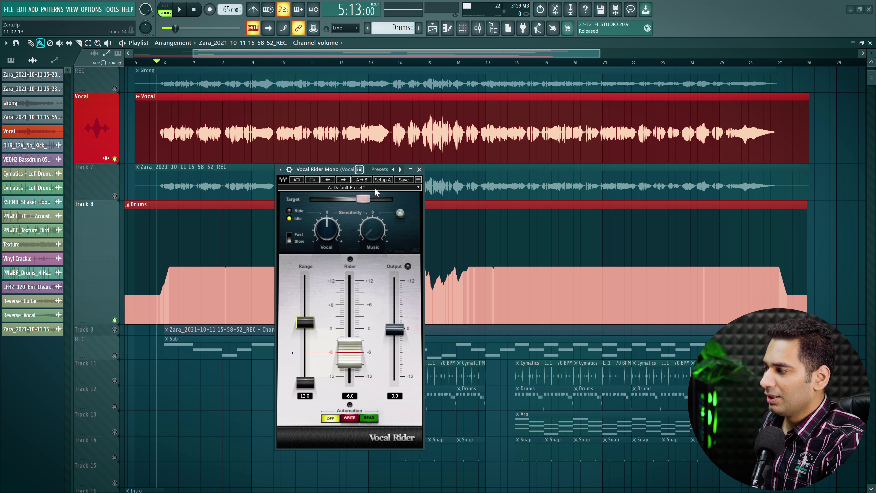
left_click(180, 11)
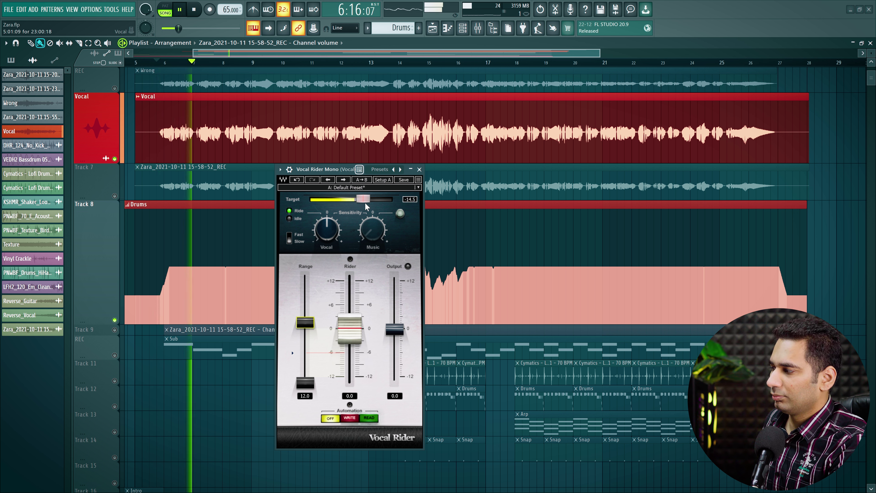
left_click(194, 10)
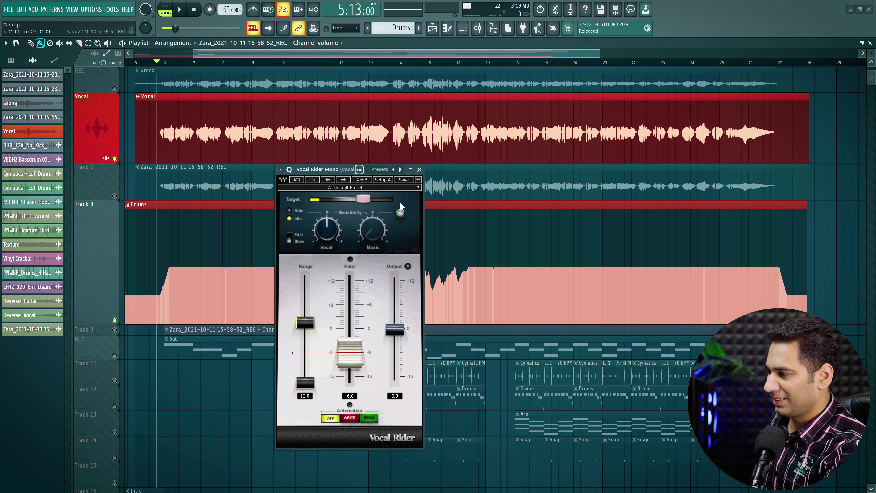
- Lower the Target level to about -25 dB and play the vocal from bar 5 to check the fader's response
left_click(363, 200)
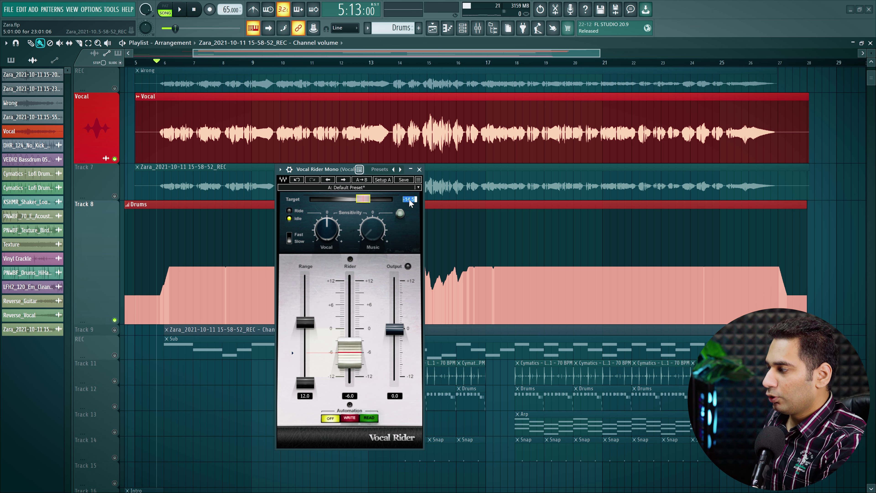
left_click_drag(364, 201, 342, 201)
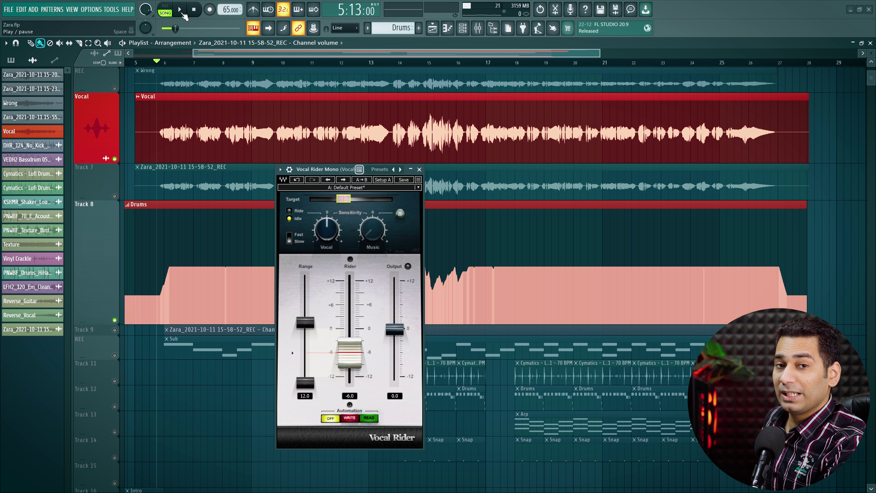
left_click(182, 13)
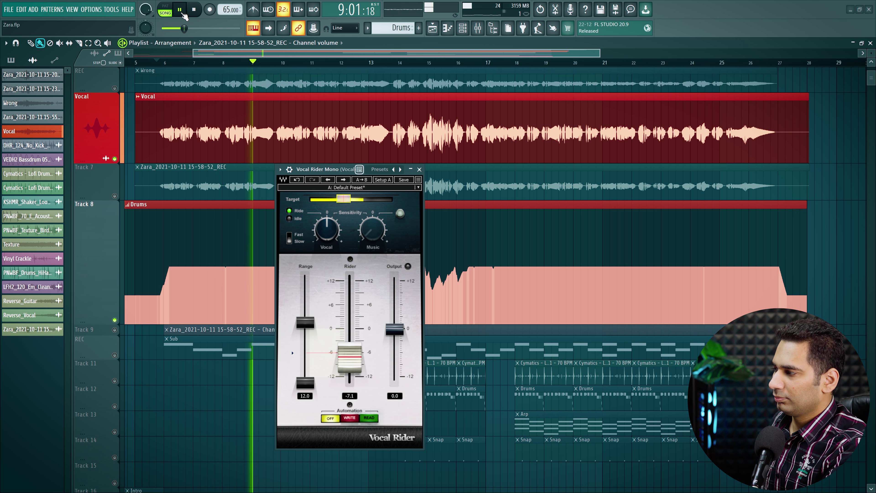
left_click(200, 13)
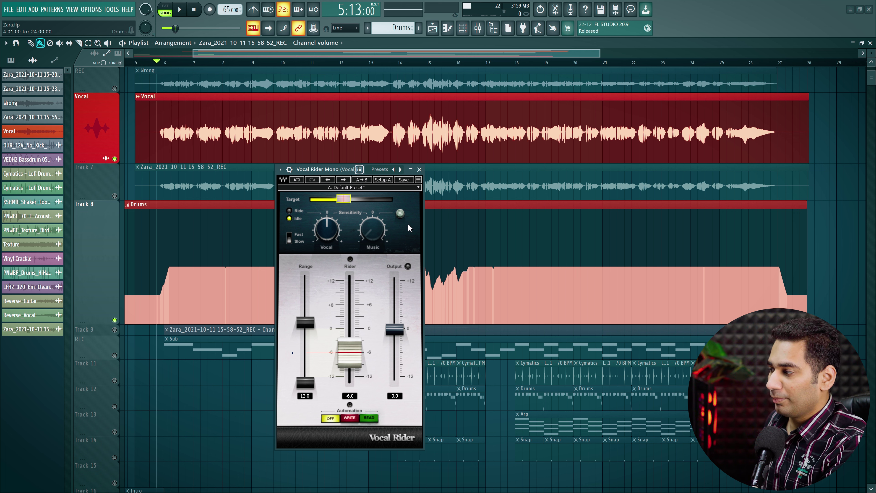
- Set the Target level to -14.5 dB
mouse_move(347, 201)
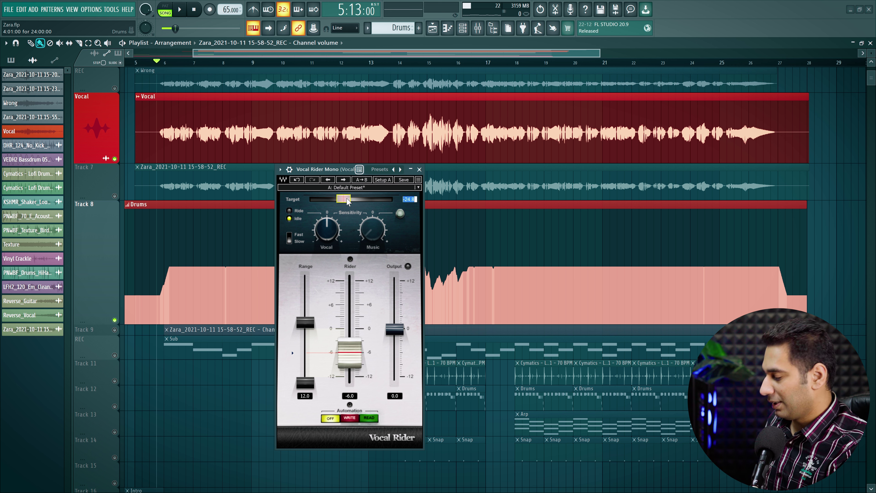
type("-14.")
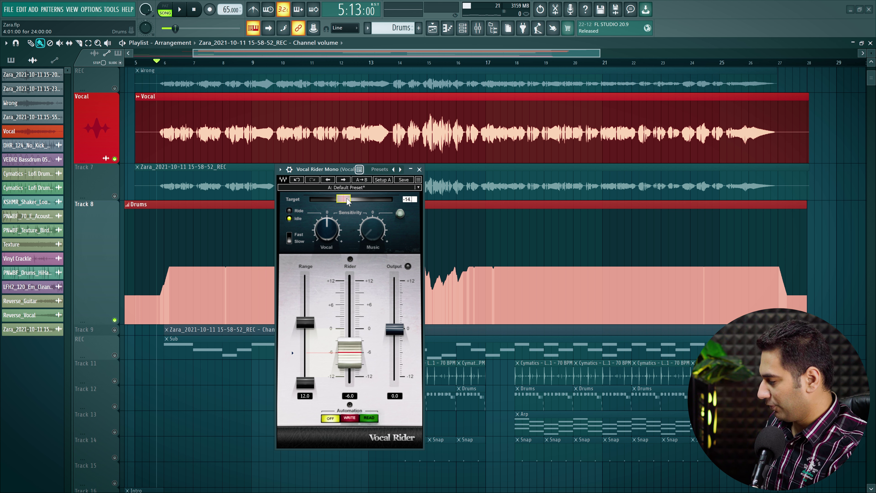
type("5")
key("Return")
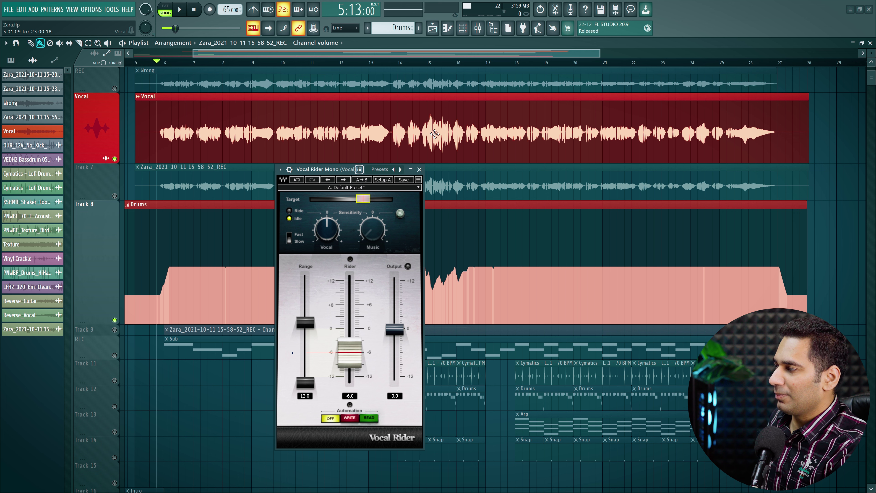
- Play the louder vocal section from bar 14 and observe how far the Rider fader reduces it
left_click(412, 62)
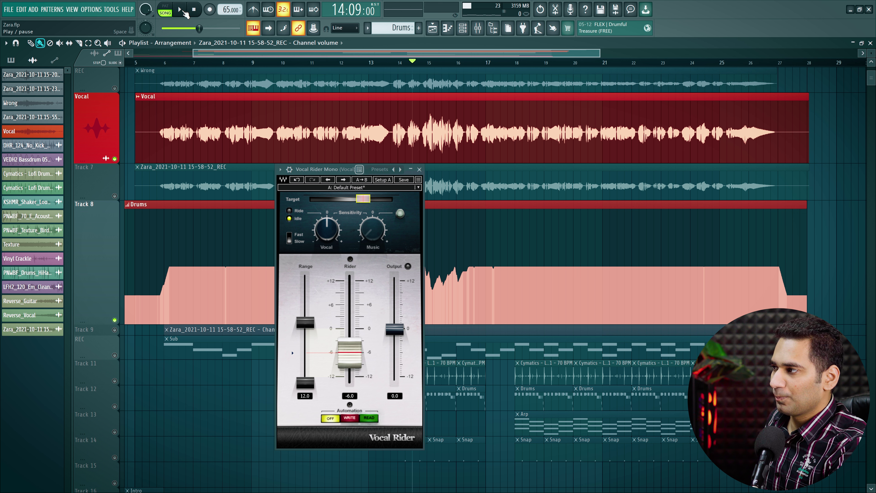
left_click(184, 11)
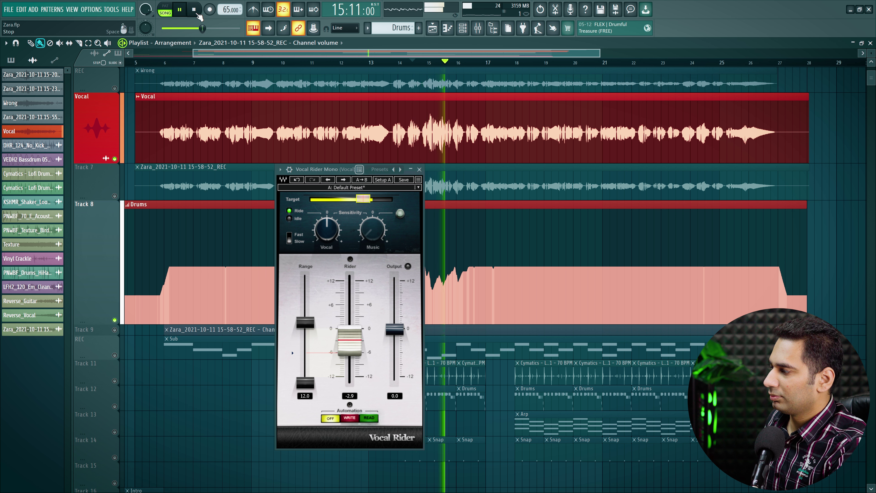
left_click(195, 11)
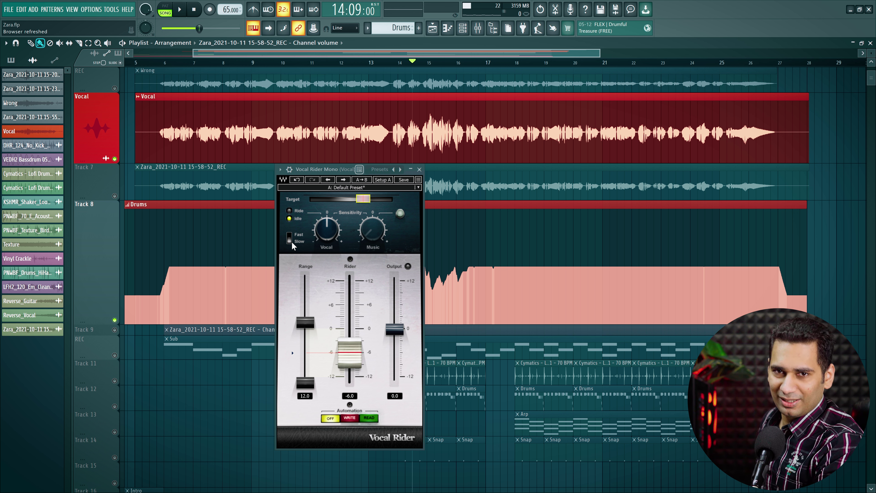
- Switch Vocal Rider's automation mode to Read and play the vocal from bar 6 to check the existing rides
mouse_move(326, 229)
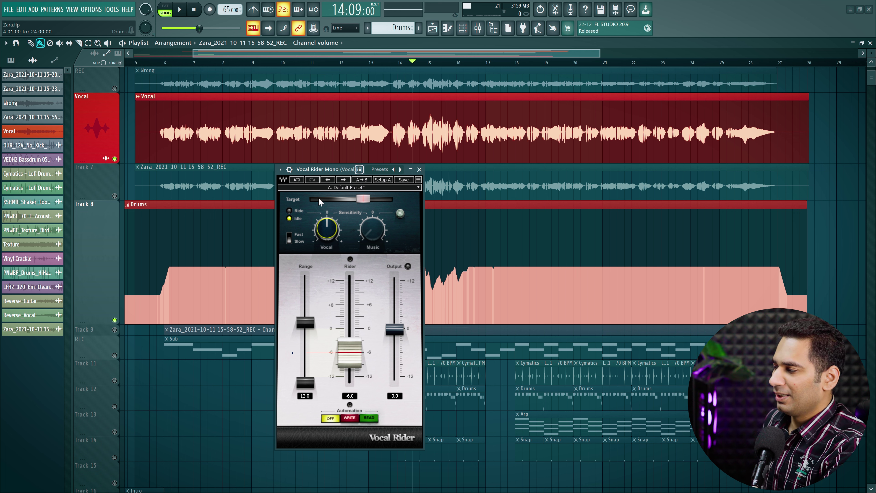
left_click_drag(324, 169, 359, 121)
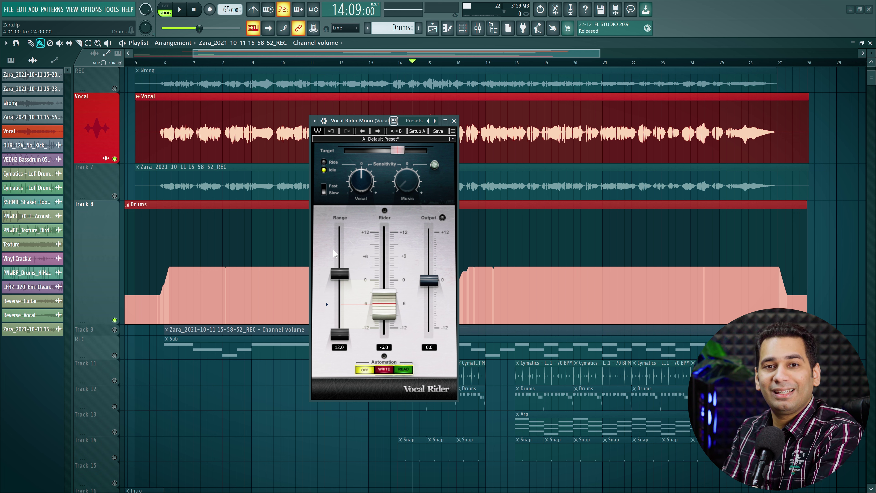
left_click(407, 372)
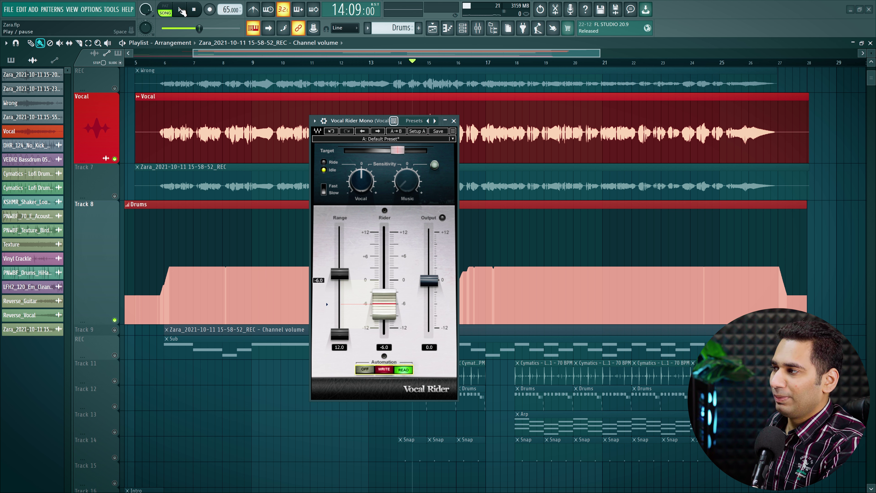
left_click(182, 11)
left_click(172, 64)
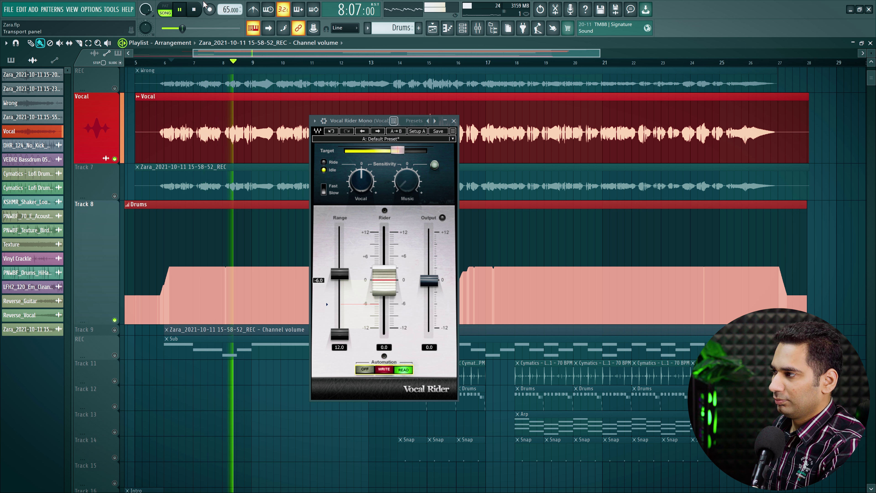
left_click(194, 10)
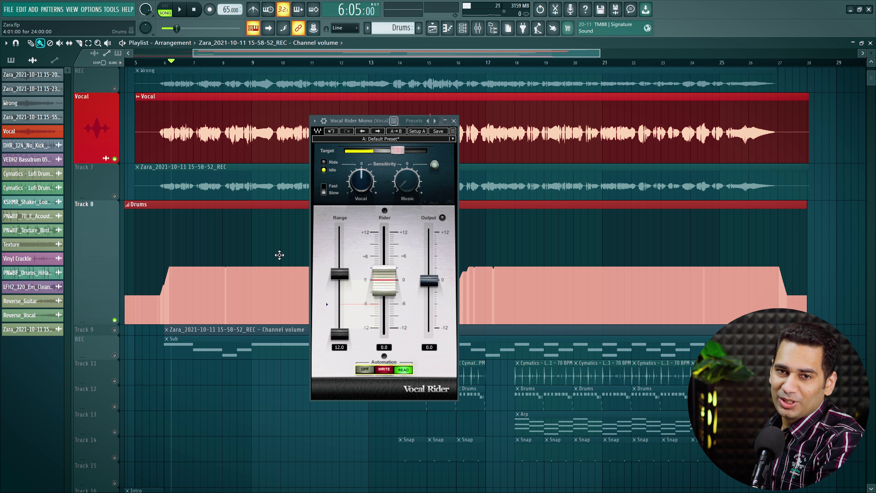
- Set Vocal Rider's automation mode to Write and arm recording of notes and automation from bar 5
left_click(386, 370)
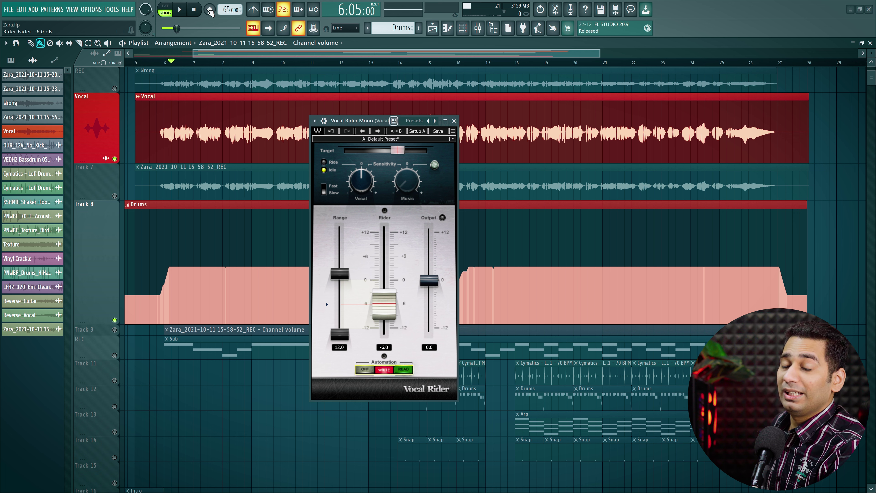
left_click_drag(171, 61, 134, 63)
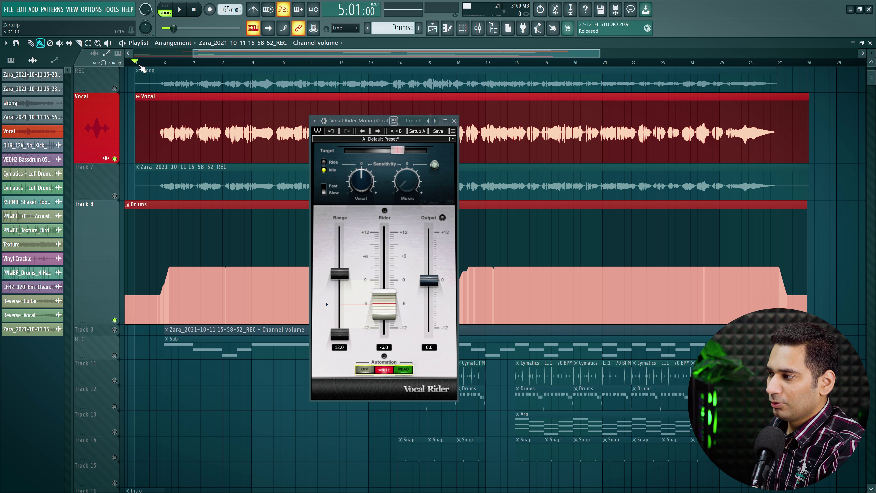
left_click(210, 10)
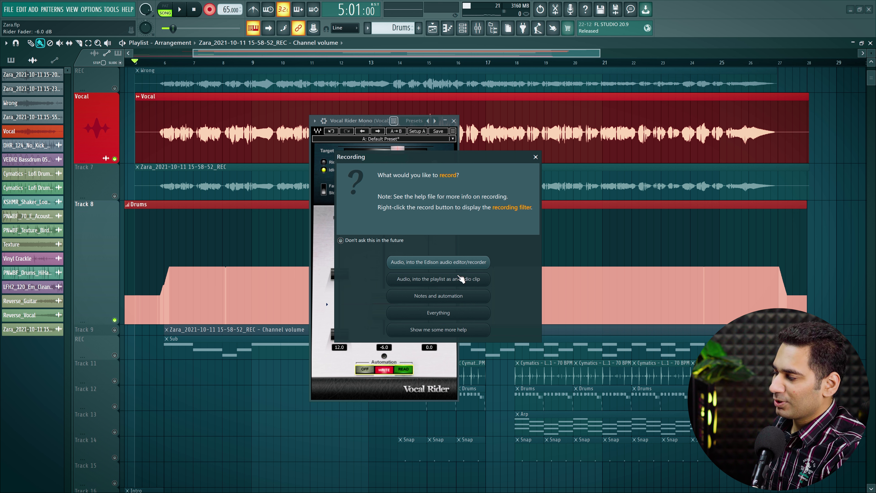
left_click(458, 299)
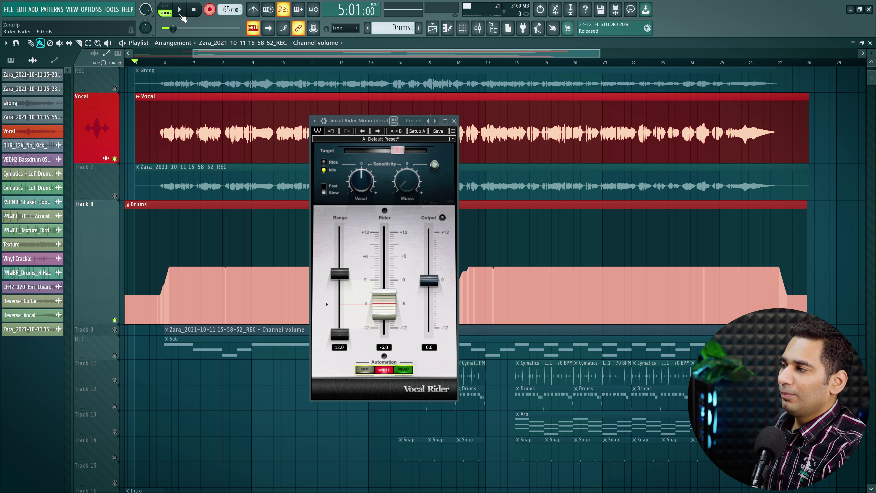
- Record the Rider fader automation from bar 5 to about bar 19, moving the plugin window aside to reveal the Drums automation clip
left_click(181, 14)
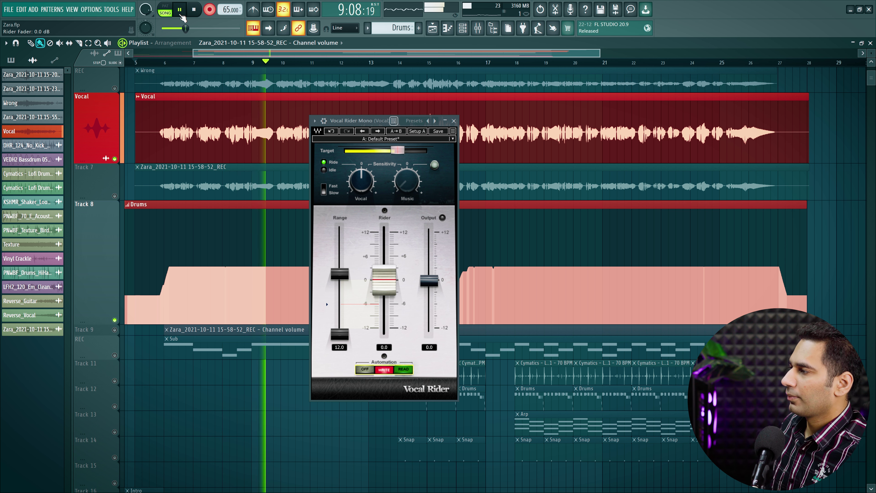
left_click_drag(388, 128, 747, 158)
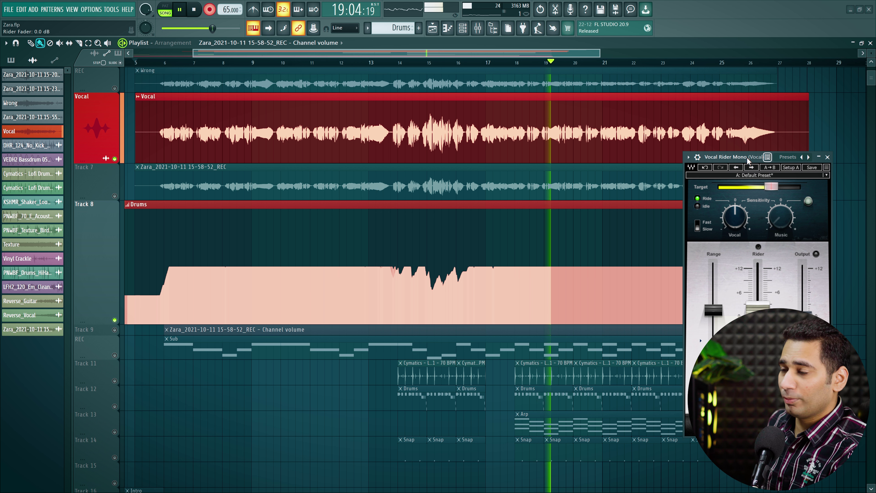
left_click(194, 10)
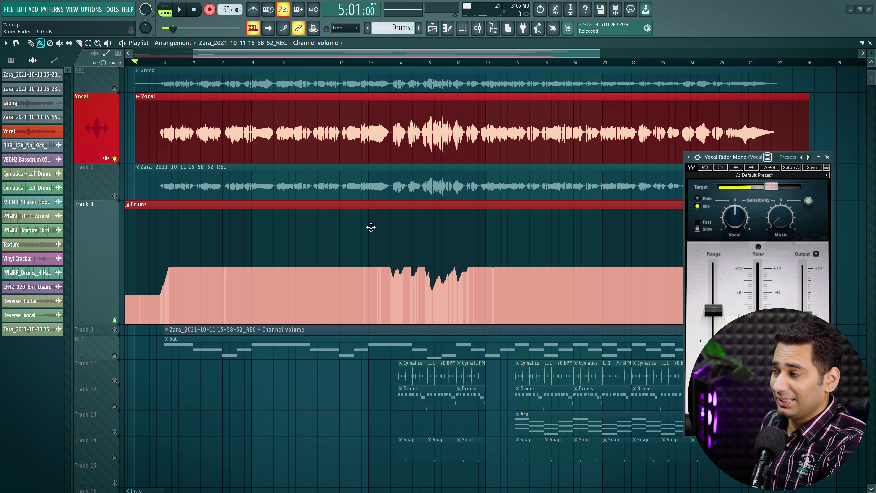
- Create a new empty pattern named Vocal Automation and give it a red colour
key("F6")
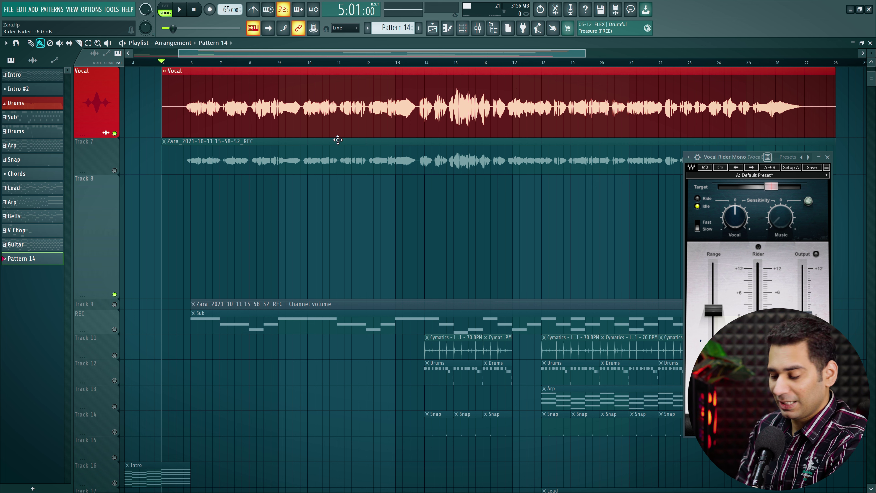
key("F4")
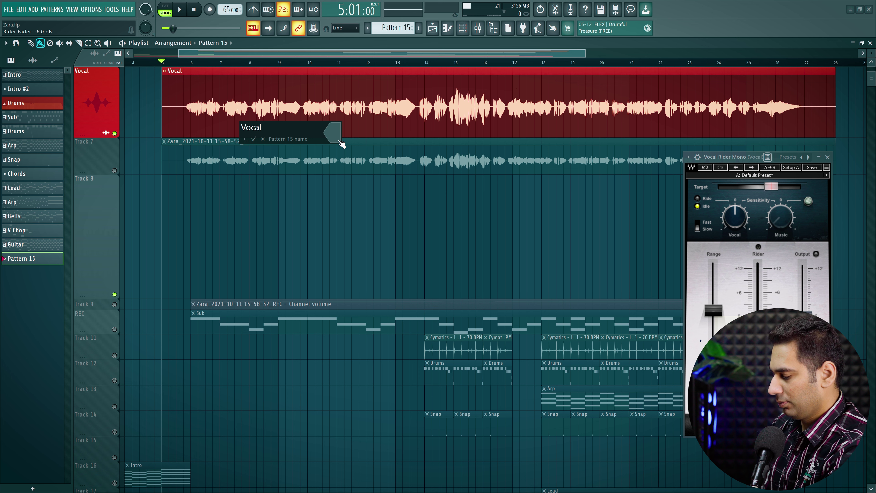
type("Auto,")
left_click(340, 142)
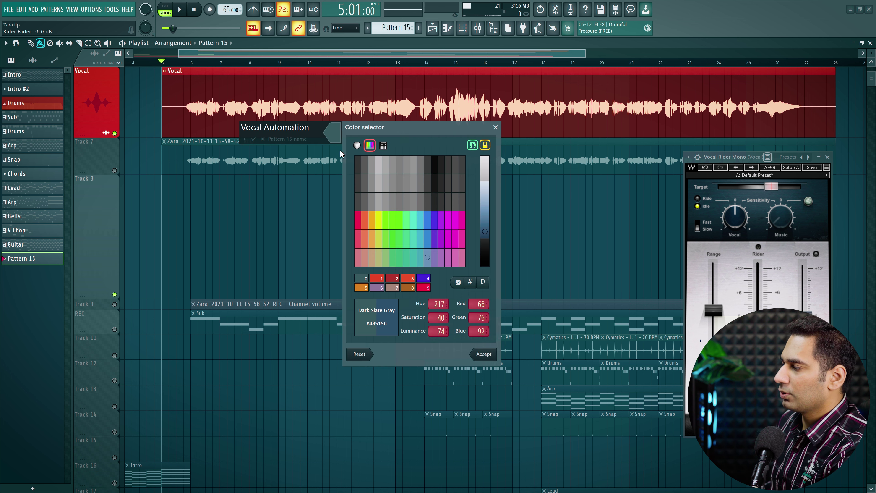
left_click(365, 221)
key("Return")
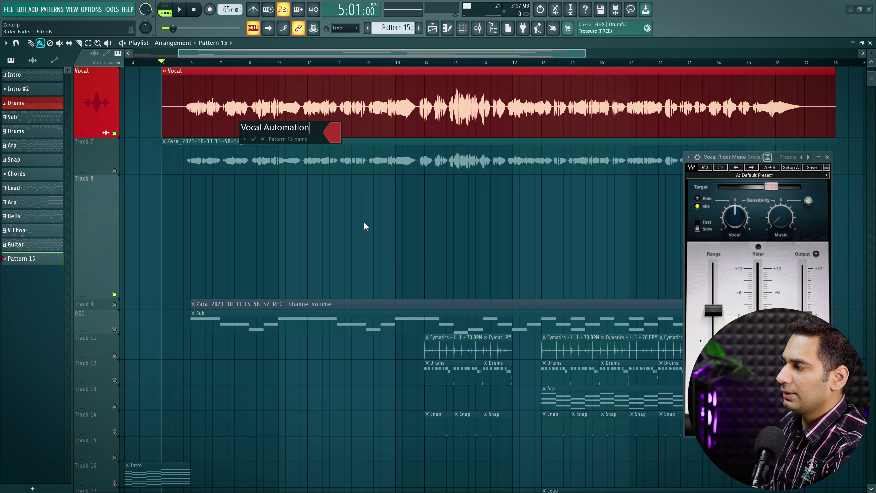
key("Return")
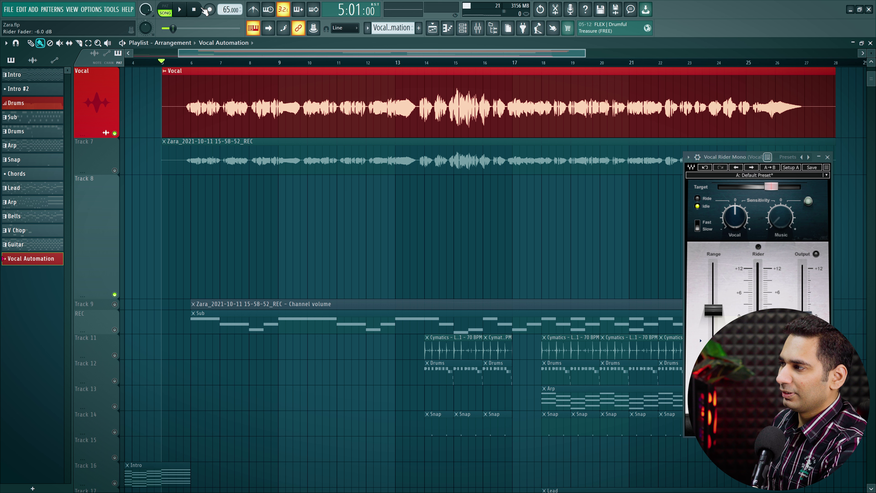
- Record Vocal Rider's fader movements as notes and automation into the Vocal Automation pattern, from bar 5 to about bar 27
left_click(210, 9)
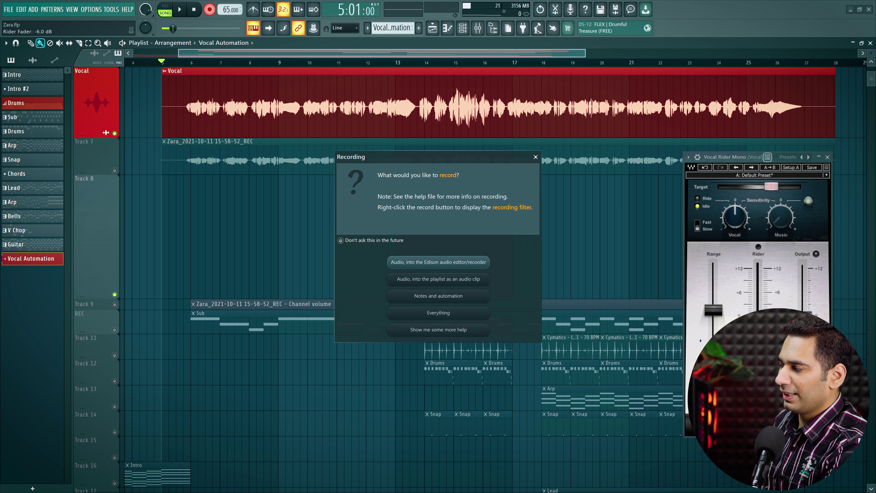
left_click(452, 297)
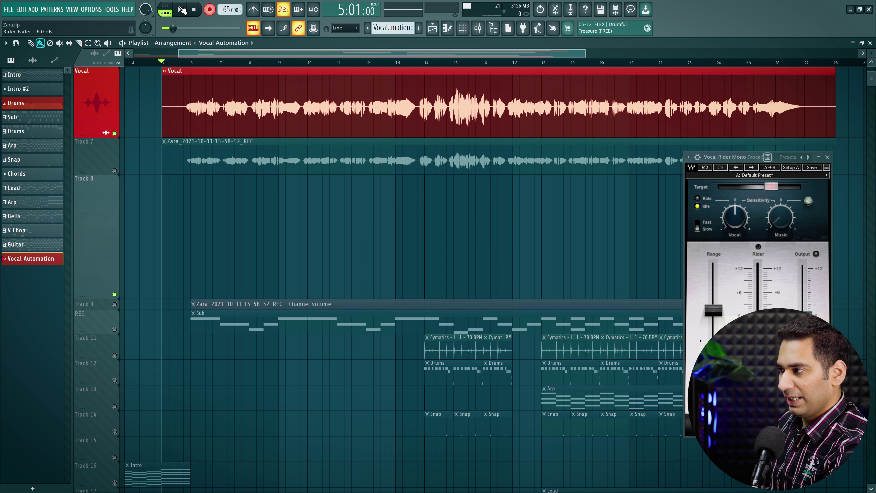
left_click(182, 10)
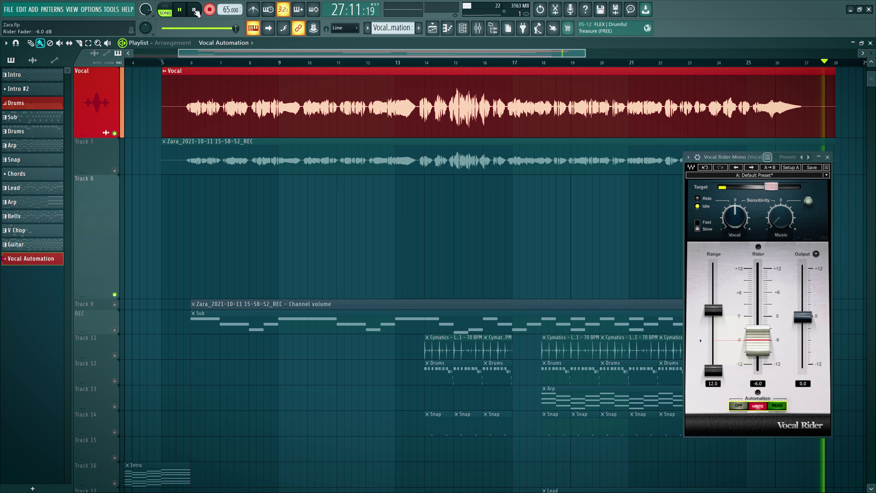
left_click(195, 10)
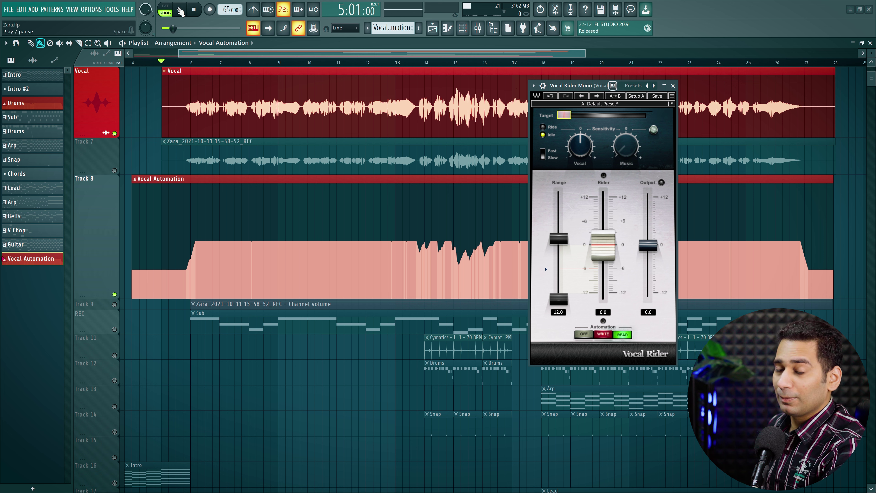
- Play the vocal from bar 5 with Vocal Rider in Read and Off modes and low and high targets to compare the Rider fader's behaviour
left_click(180, 11)
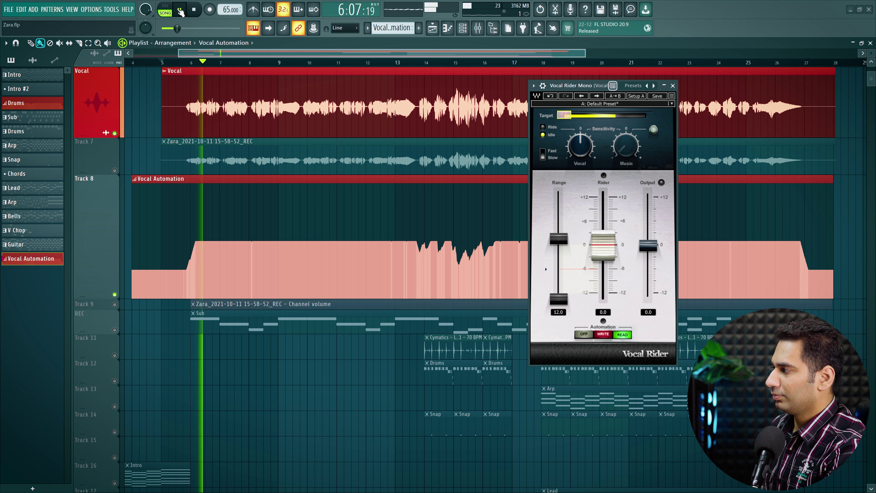
left_click(199, 15)
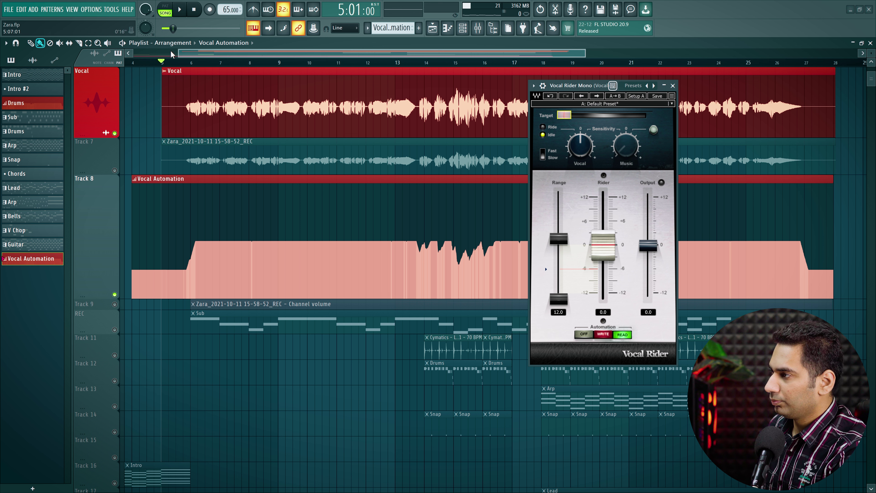
left_click(180, 9)
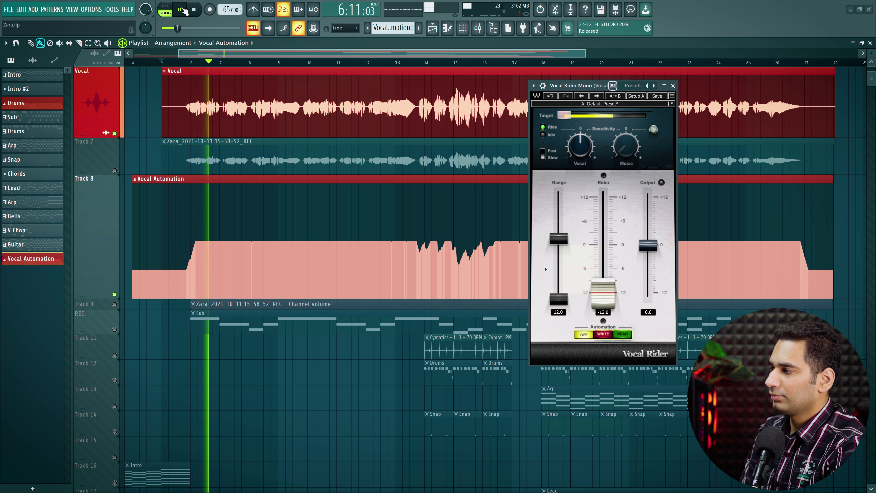
left_click(182, 10)
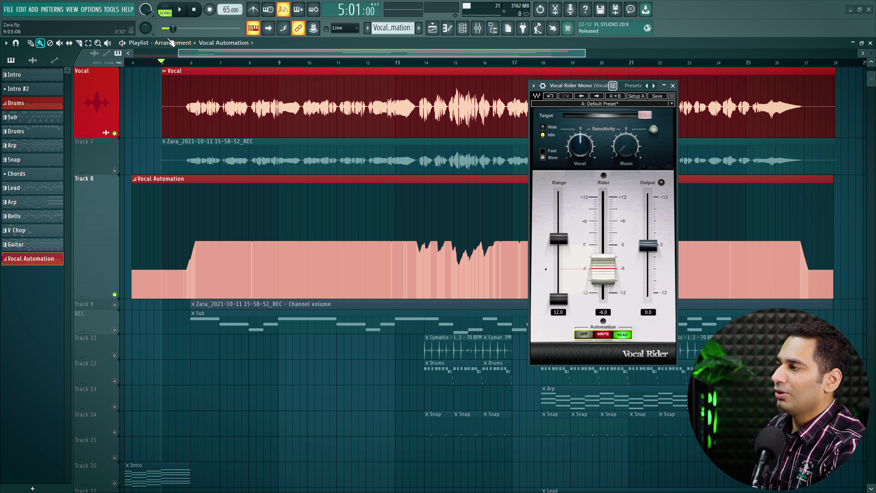
left_click(186, 8)
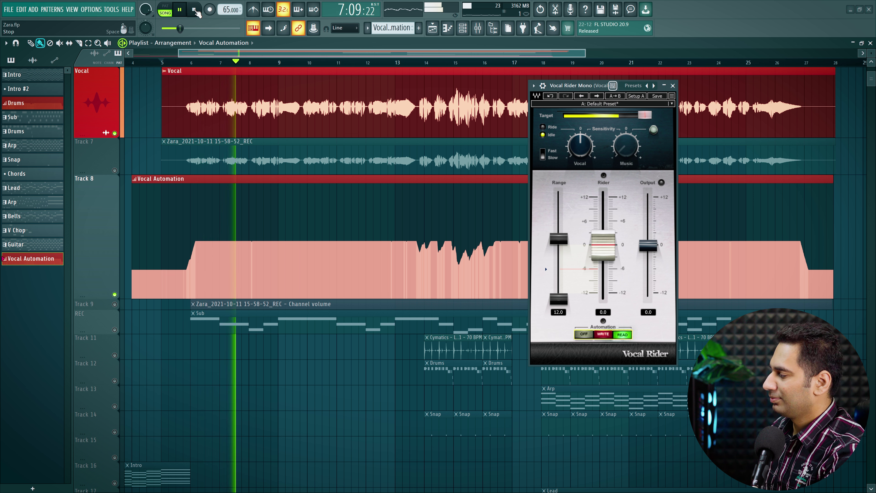
left_click(196, 11)
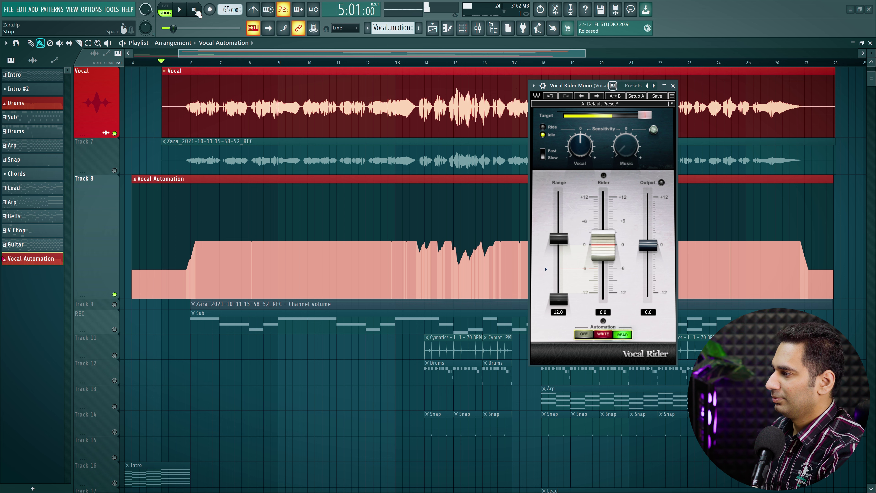